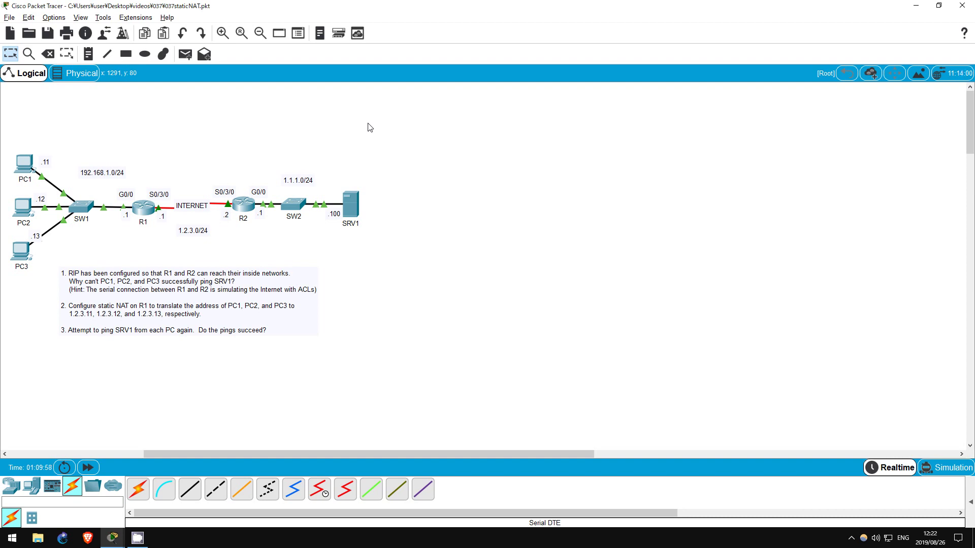
Step: Ping SRV1 at 1.1.1.100 from PC1 to test connectivity before NAT
click(23, 164)
text(p)
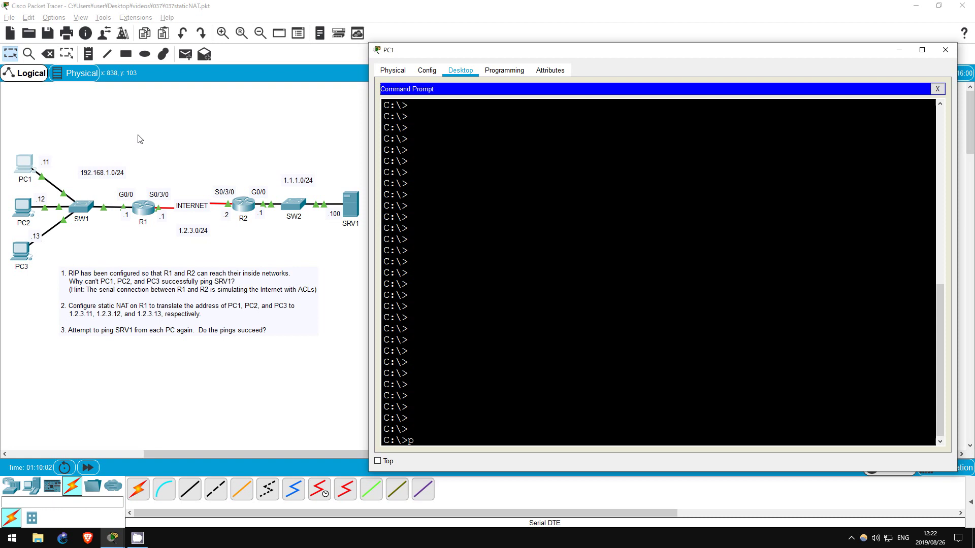
text(ing 1.1.1.100)
key(Return)
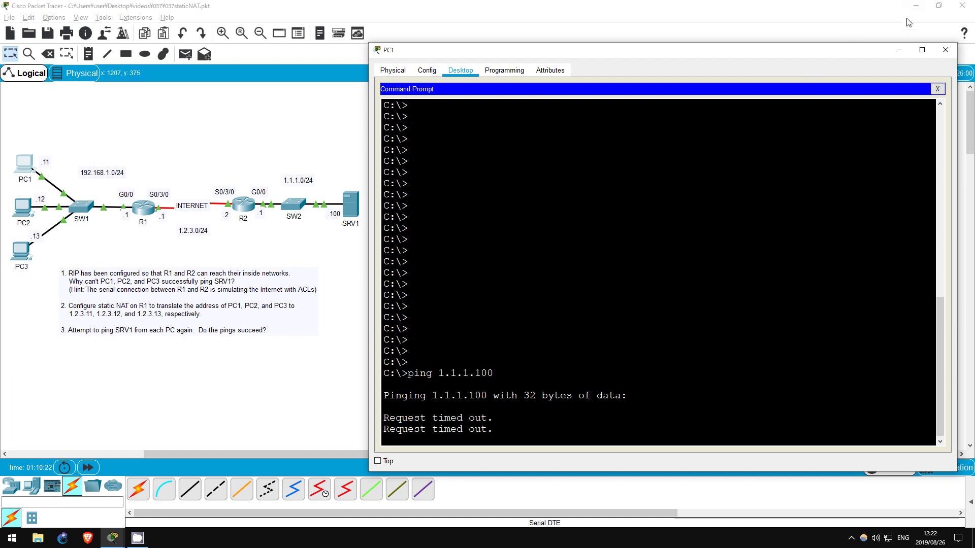
click(900, 50)
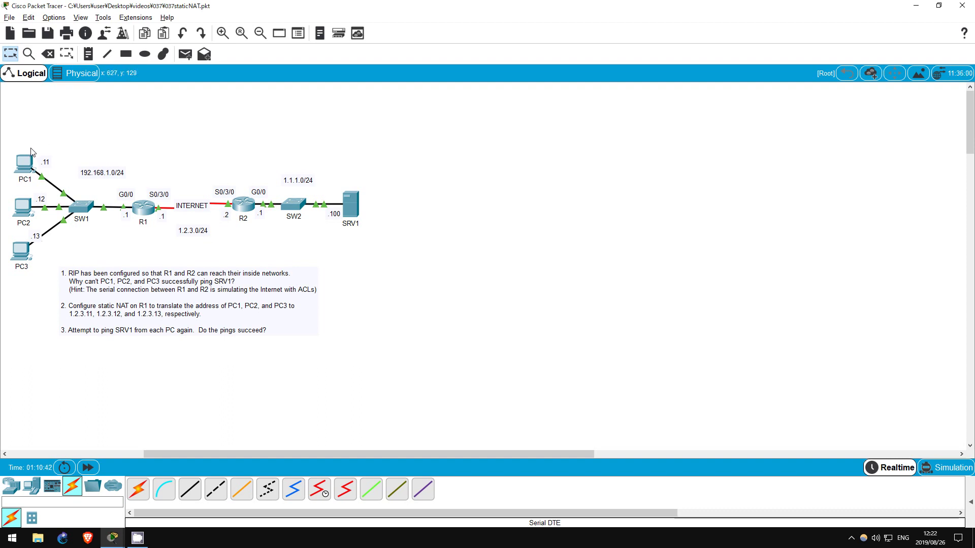
Step: Highlight the 192.168.1.0/24 label, SW2 with SRV1, and PC1's address labels to review the topology
drag(52, 147, 148, 175)
click(147, 173)
drag(259, 160, 358, 237)
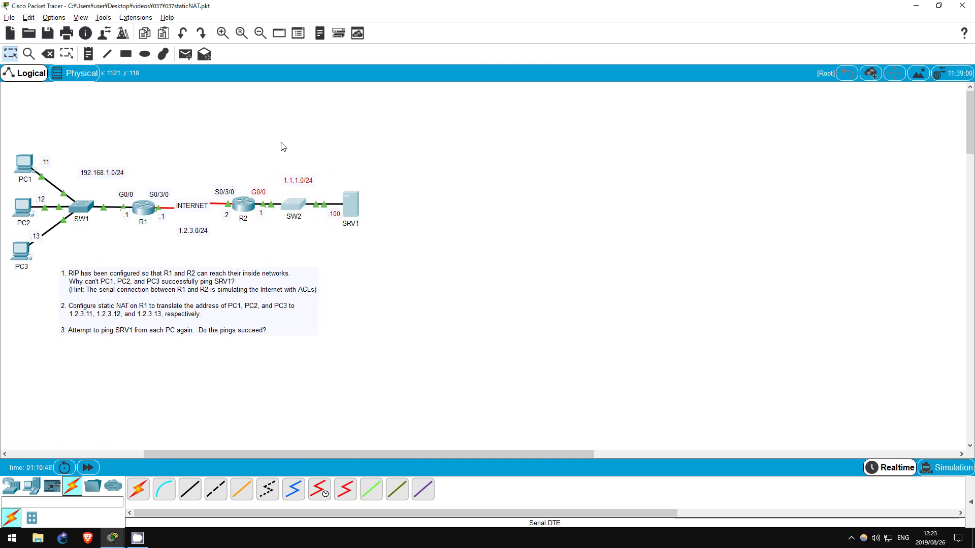
click(280, 145)
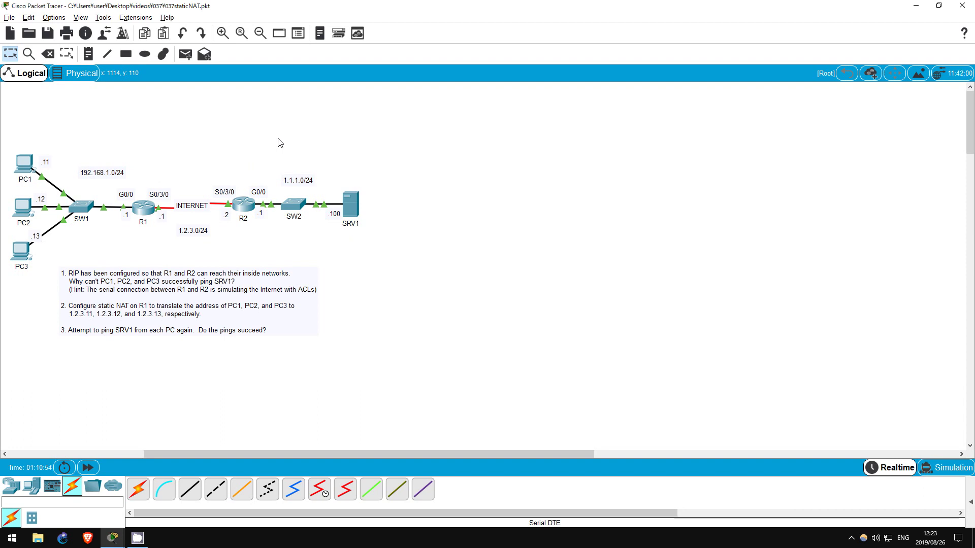
drag(278, 161, 342, 227)
click(333, 165)
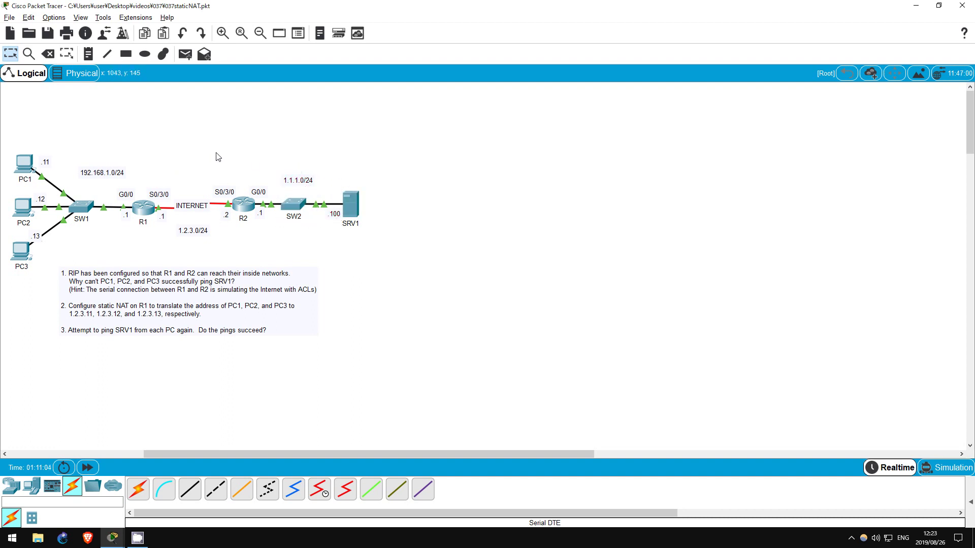
drag(42, 139, 127, 186)
click(290, 149)
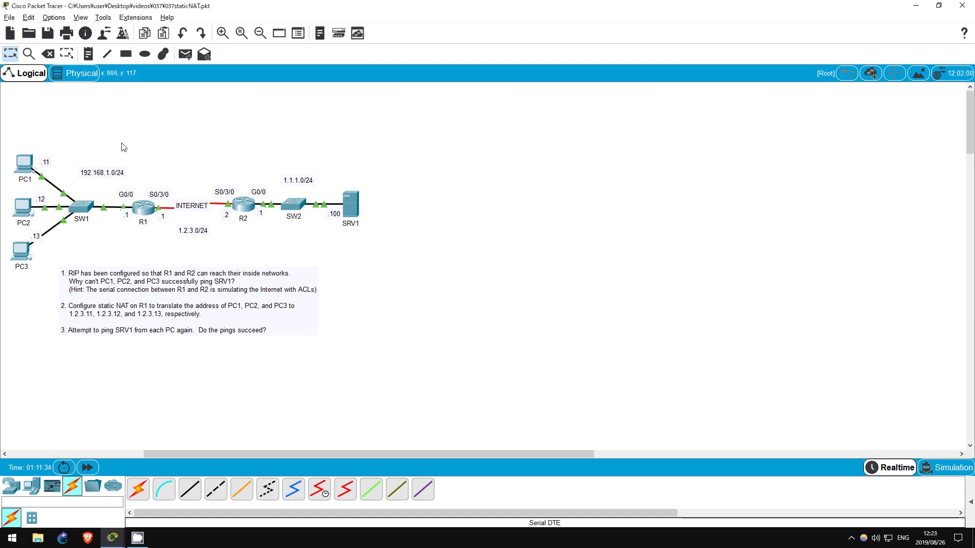
Step: Review the addressing around PC1, R1, the 1.2.3.0/24 link and the 1.1.1.0/24 network
drag(37, 146, 128, 189)
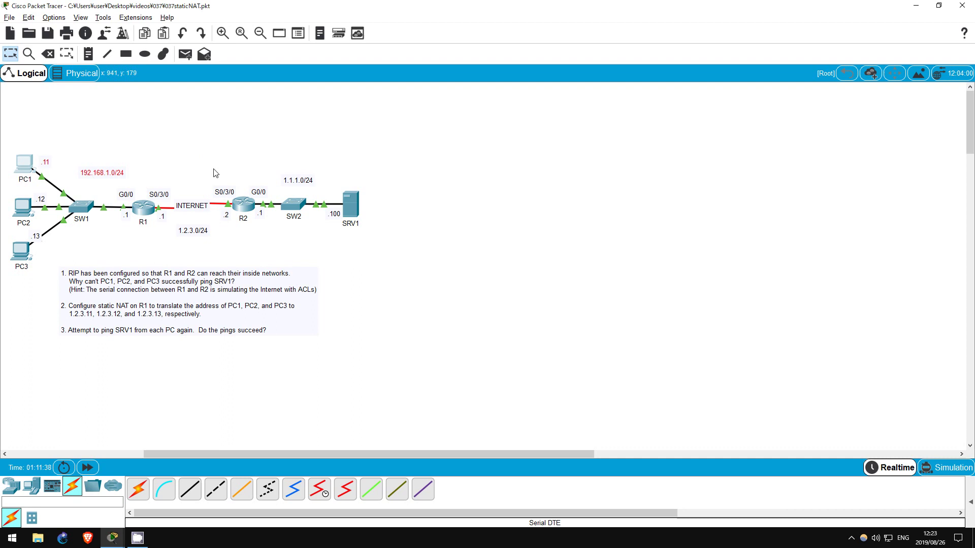
drag(277, 162, 357, 224)
click(148, 150)
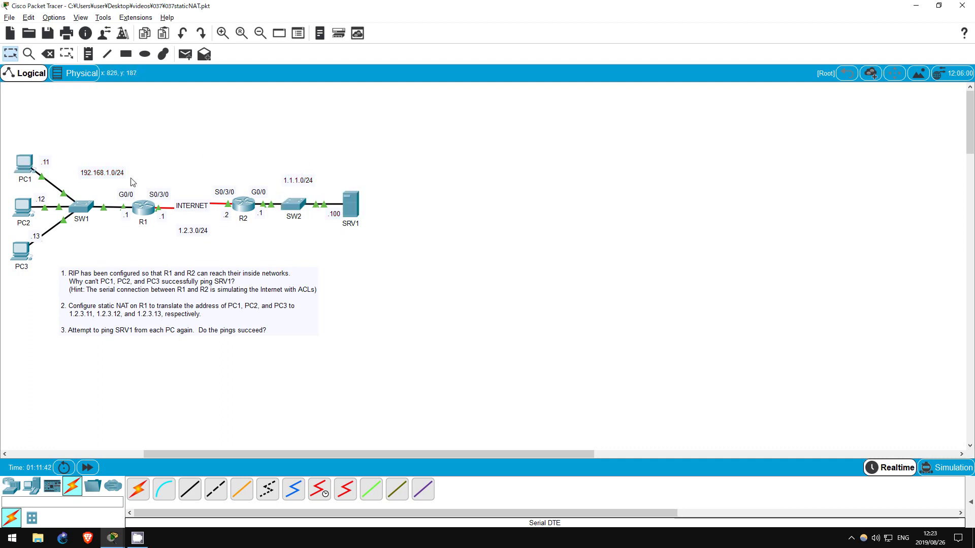
drag(126, 185, 174, 228)
click(155, 180)
drag(173, 226, 223, 254)
click(160, 176)
drag(277, 165, 344, 239)
click(342, 239)
drag(43, 148, 137, 180)
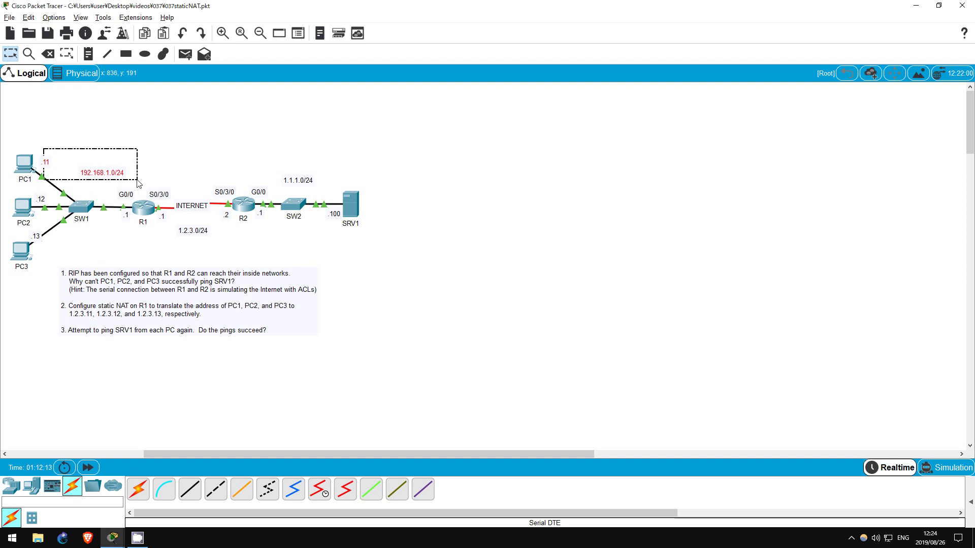
drag(137, 182, 137, 182)
click(137, 182)
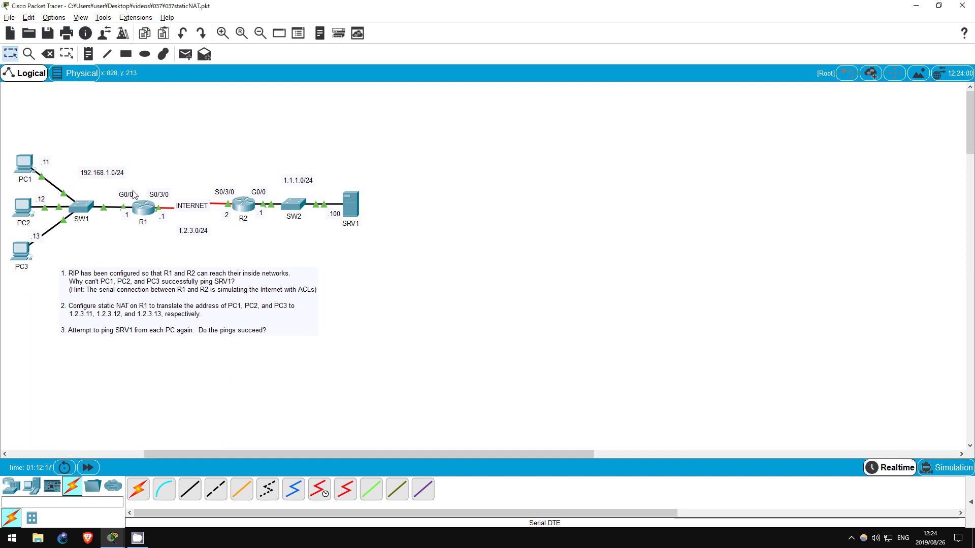
Step: Enter global configuration mode on R1's CLI with en and conf t
click(147, 204)
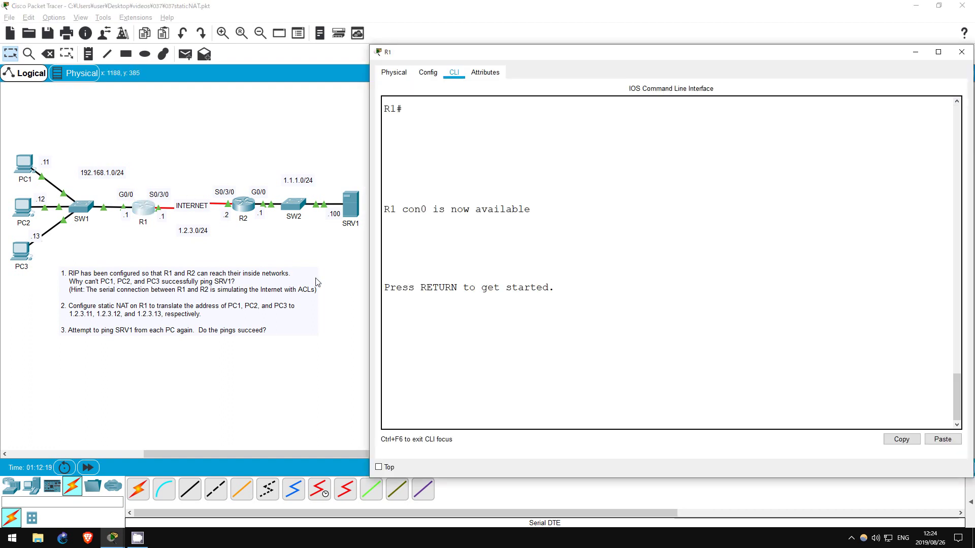
key(Return)
key(Return)
text(en)
key(Return)
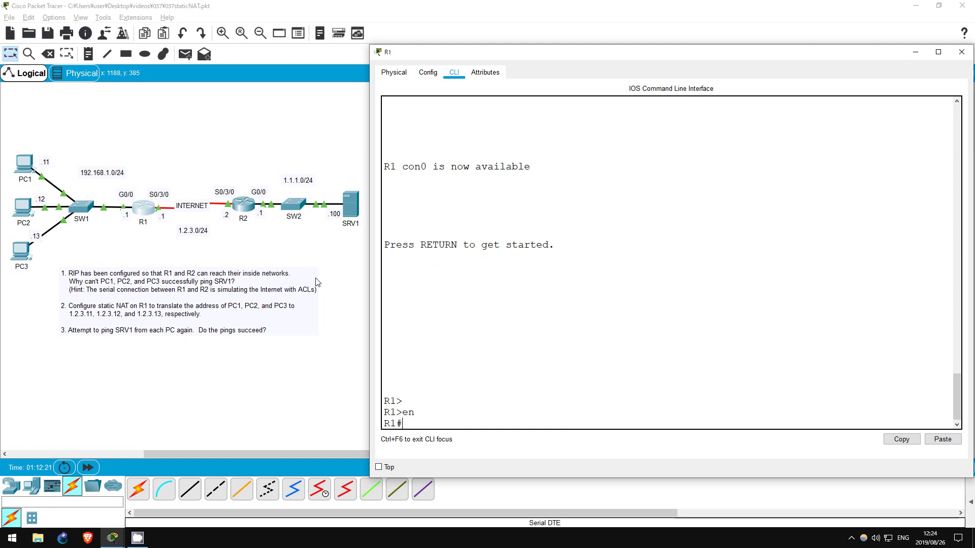
text(conf t)
key(Return)
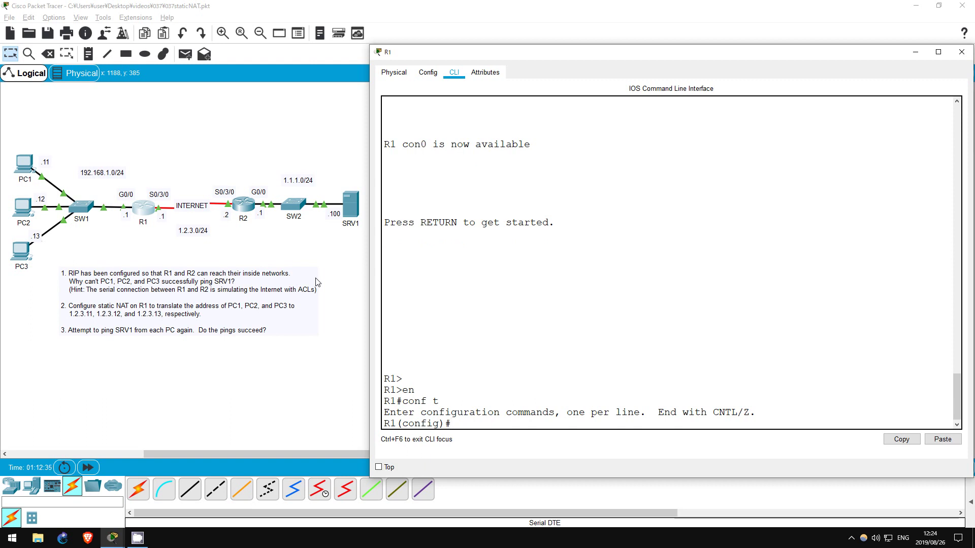
Step: Set R1's interface G0/0 as the NAT inside interface
text(int g0/0)
key(Return)
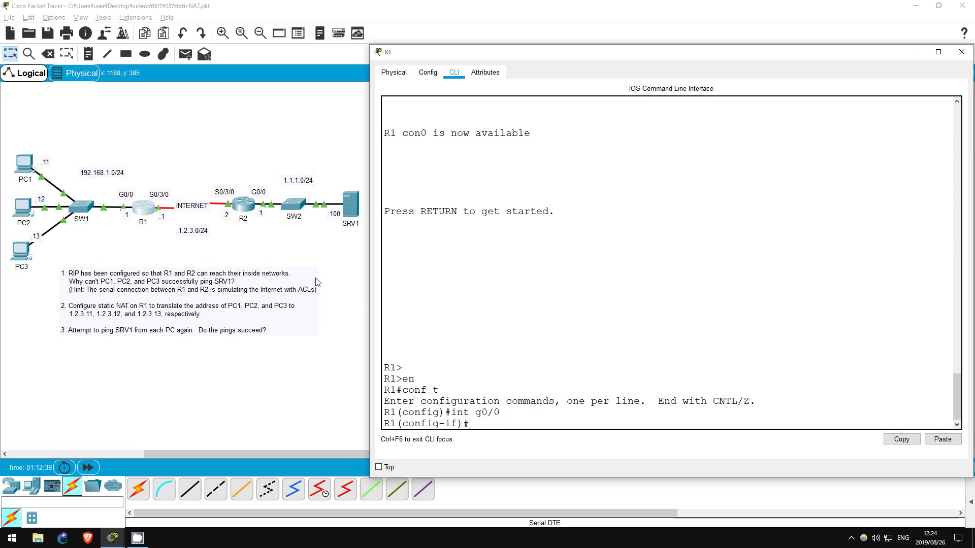
text(ip nat insid)
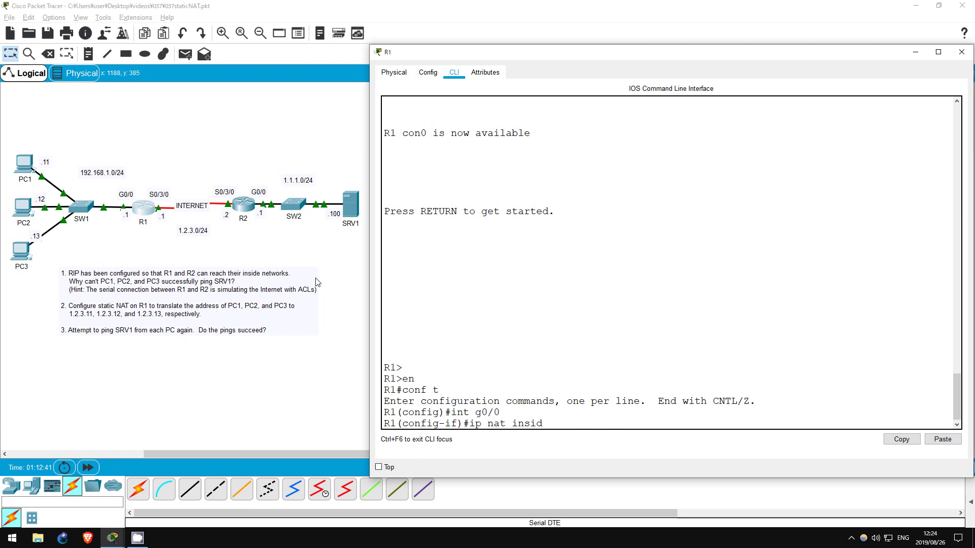
text(e)
key(Return)
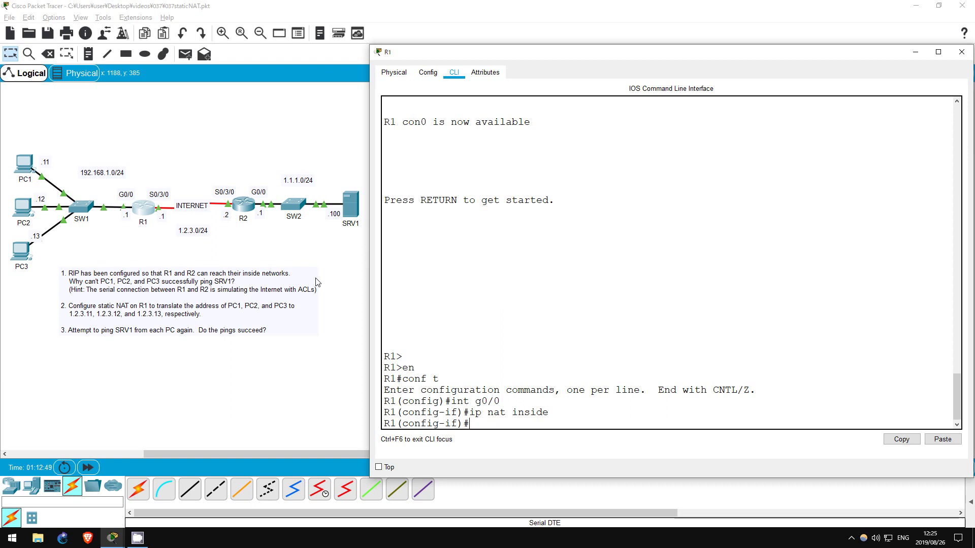
Step: Set interface S0/3/0 as the NAT outside interface and exit back to global configuration
text(int s0/3/0)
key(Return)
text(ip nat )
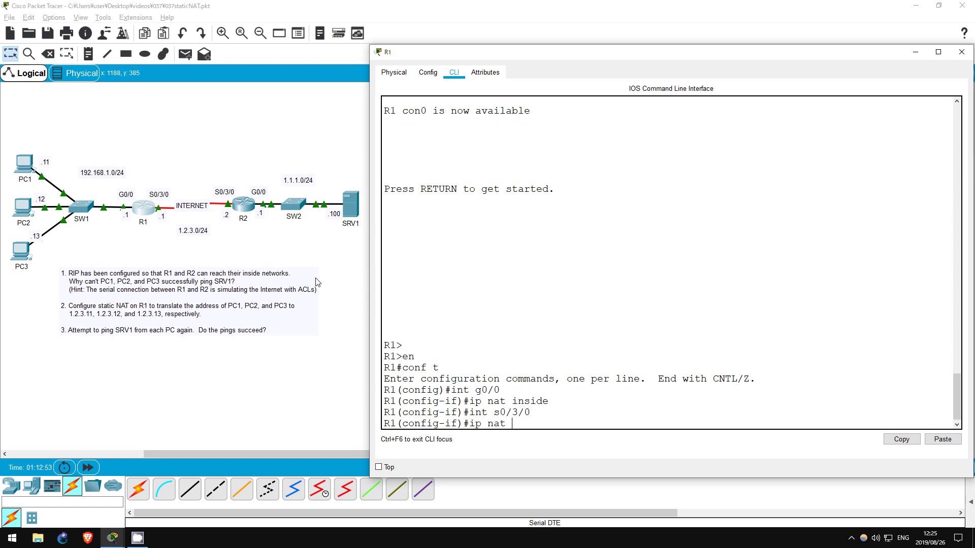
text(outside)
key(BackSpace)
key(BackSpace)
key(BackSpace)
key(BackSpace)
text(tside)
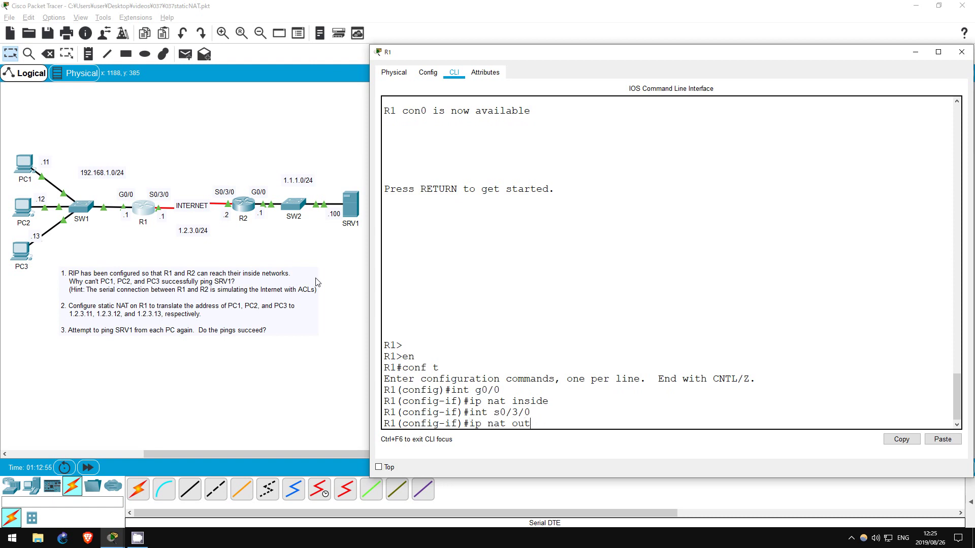
key(Return)
text(exit)
key(Return)
key(Return)
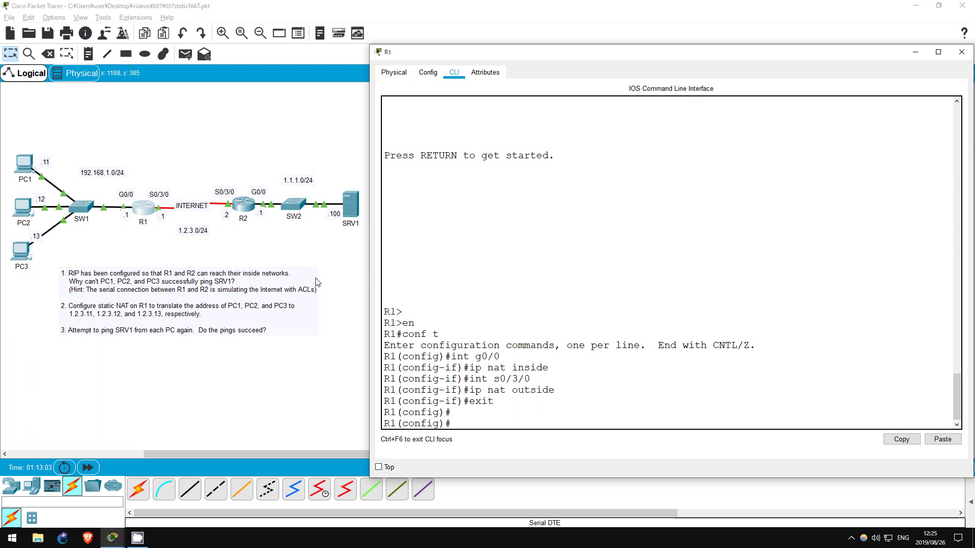
Step: Add static NAT mappings 192.168.1.11→1.2.3.11, .12→1.2.3.12 and .13→1.2.3.13 on R1
text(ip nat in)
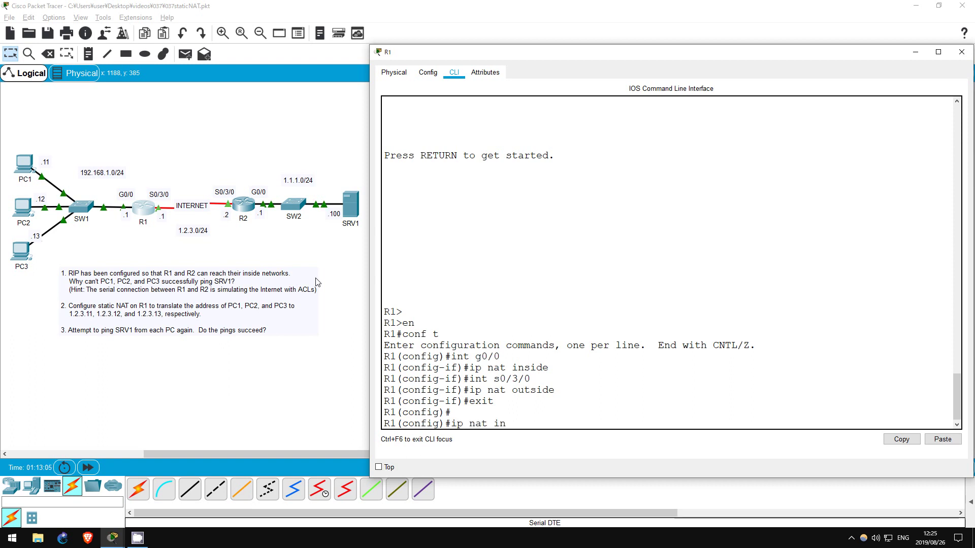
text(side source static)
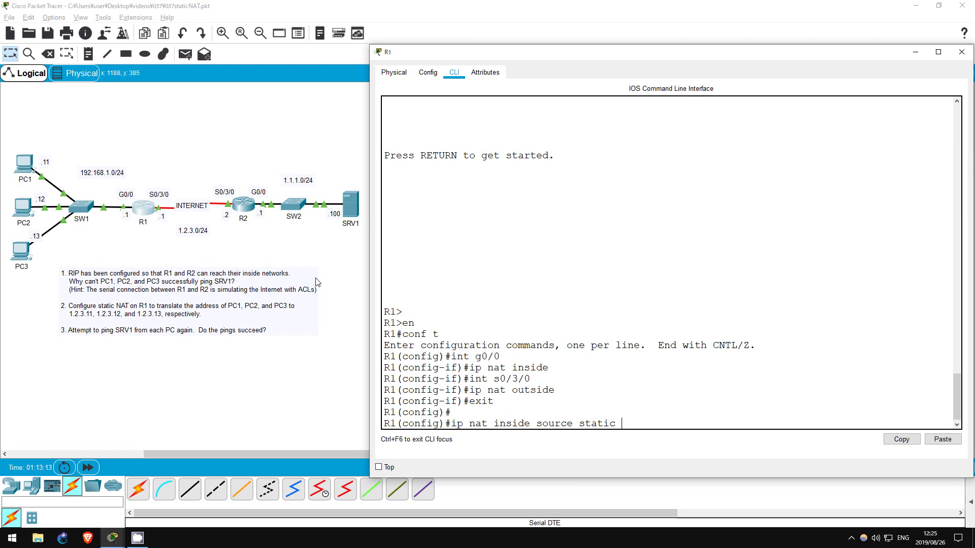
text(192.168.1.11)
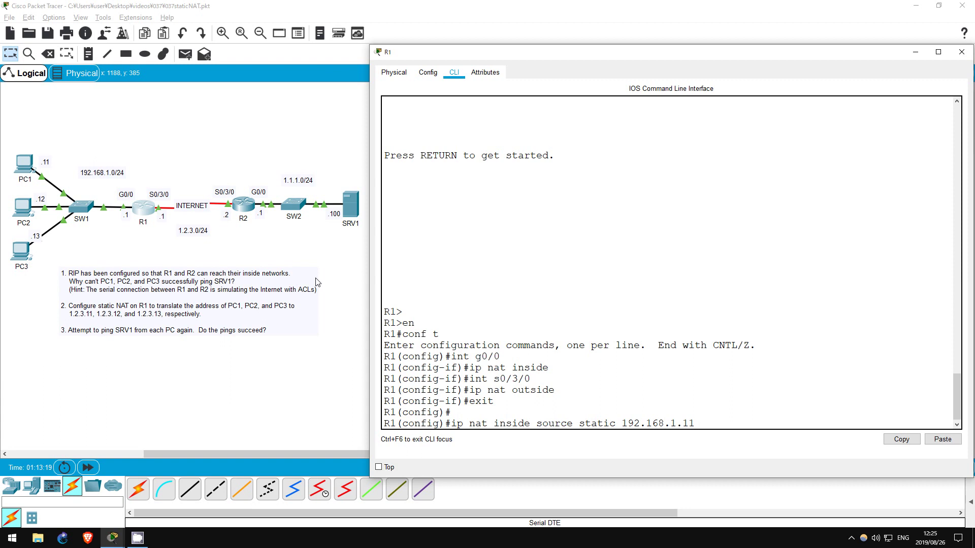
text( 1.2.3.11)
key(Return)
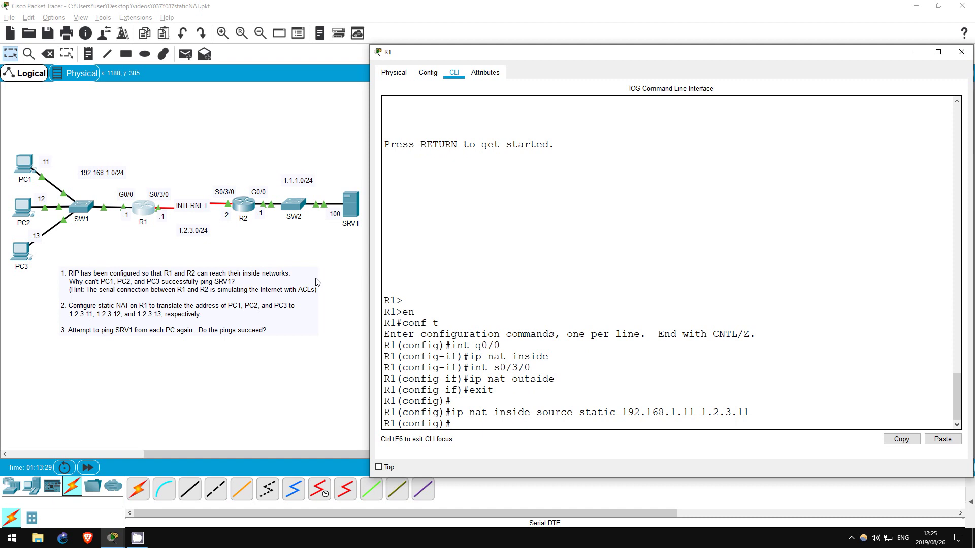
key(Up)
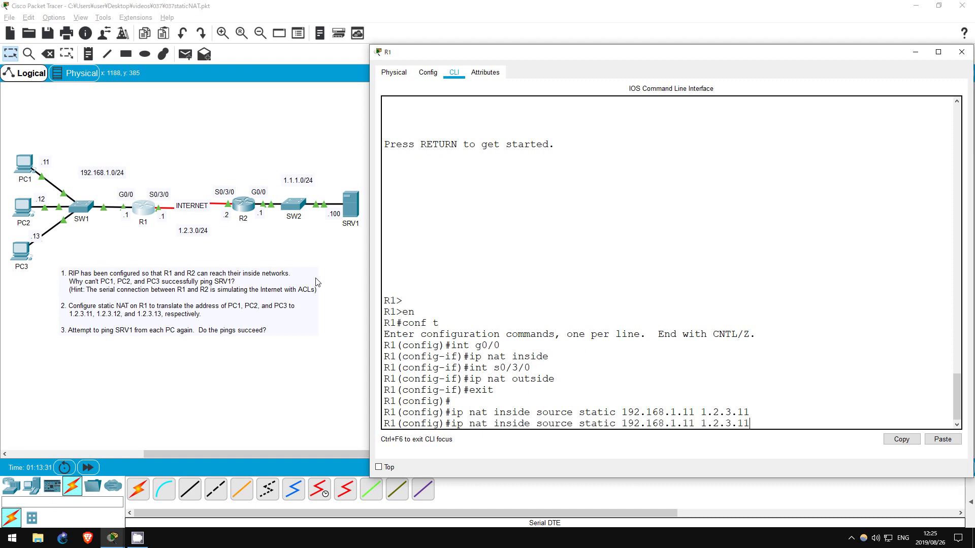
key(BackSpace)
key(BackSpace)
key(BackSpace)
key(BackSpace)
key(BackSpace)
key(BackSpace)
key(BackSpace)
key(BackSpace)
key(BackSpace)
key(BackSpace)
text(2 1.2.3.12)
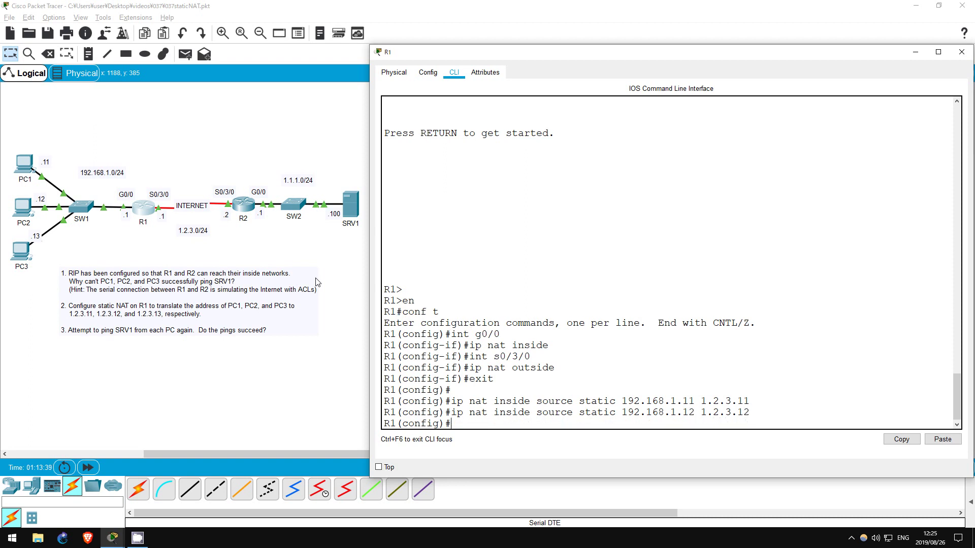
key(Return)
key(Up)
key(BackSpace)
key(BackSpace)
key(BackSpace)
key(BackSpace)
key(BackSpace)
key(BackSpace)
key(BackSpace)
key(BackSpace)
key(BackSpace)
key(BackSpace)
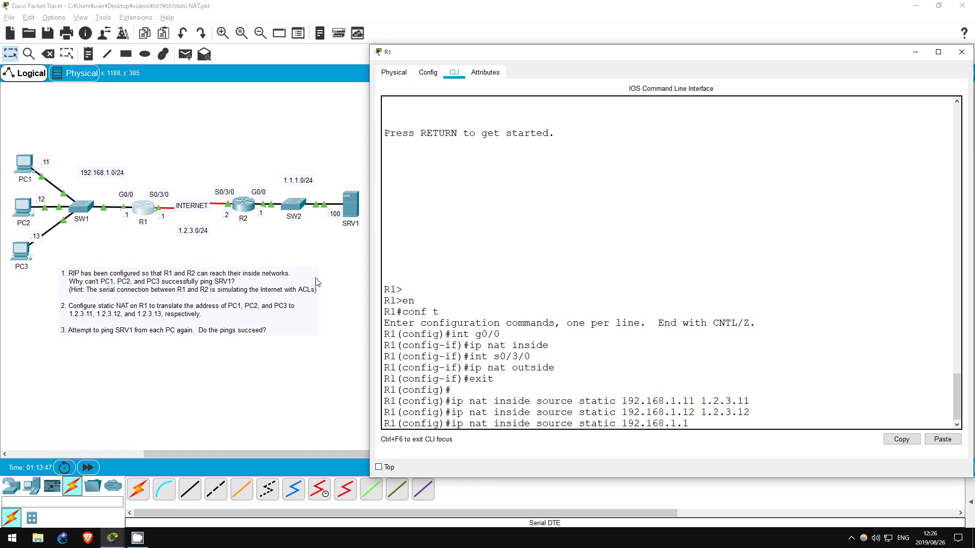
text(3 1.2.3.13)
key(Return)
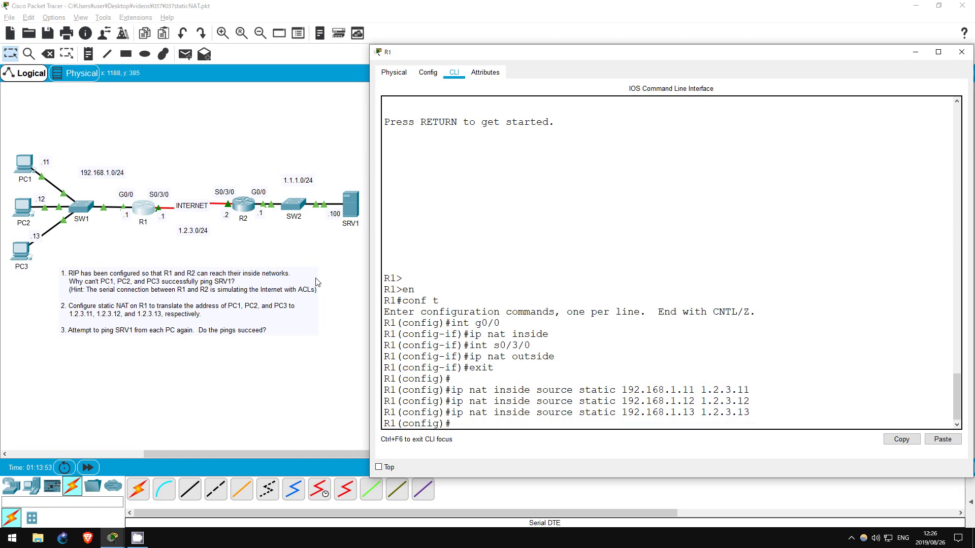
click(355, 259)
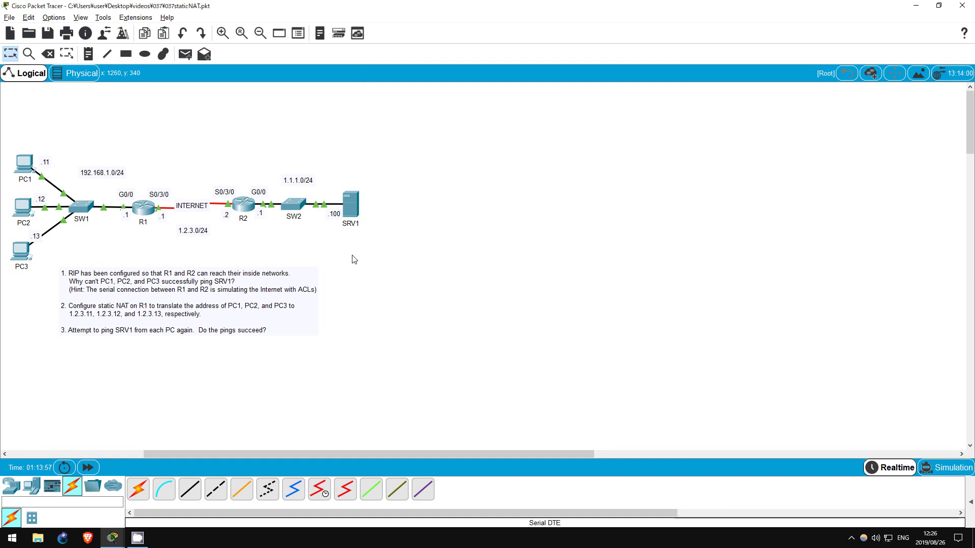
Step: Rerun 'ping 1.1.1.100' on PC1, now getting 4 of 4 replies with 0% loss
click(23, 163)
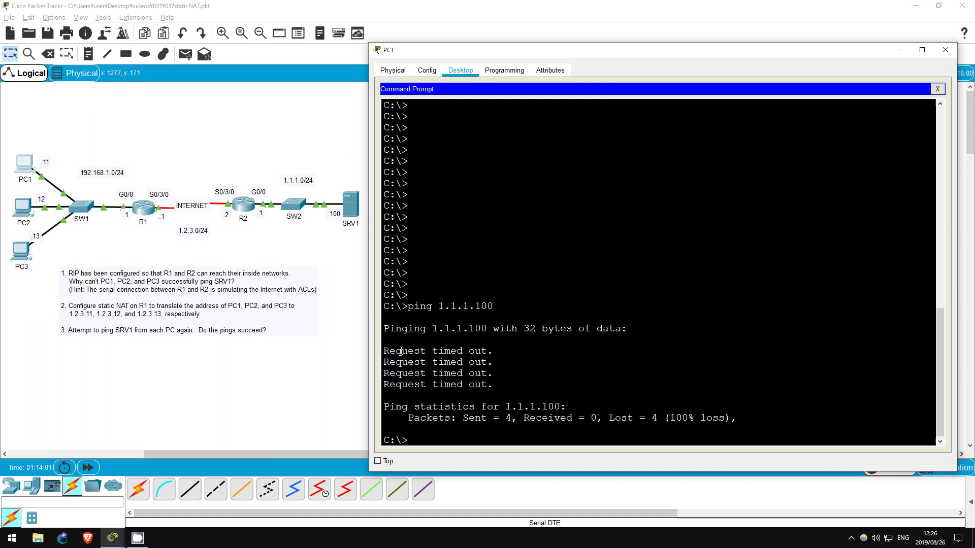
key(Up)
key(Return)
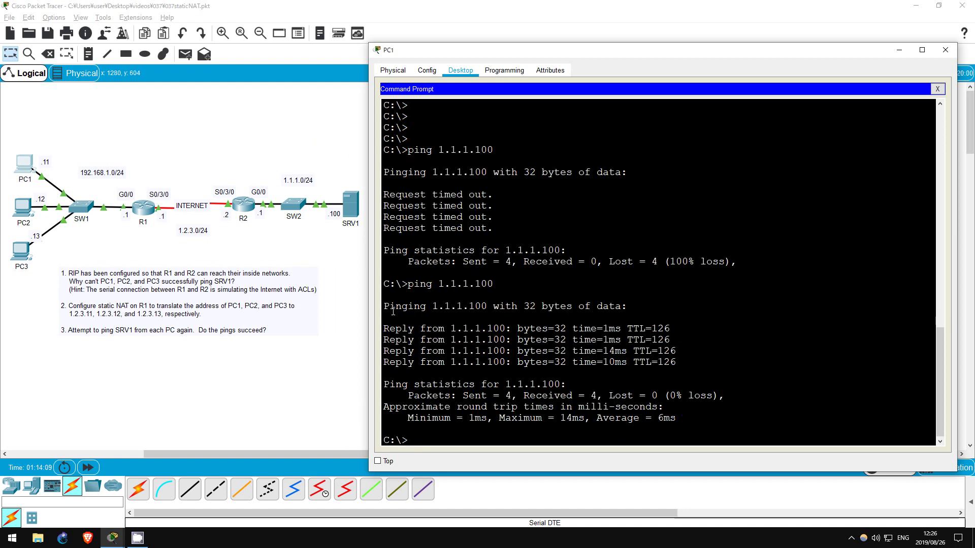
drag(384, 305, 419, 439)
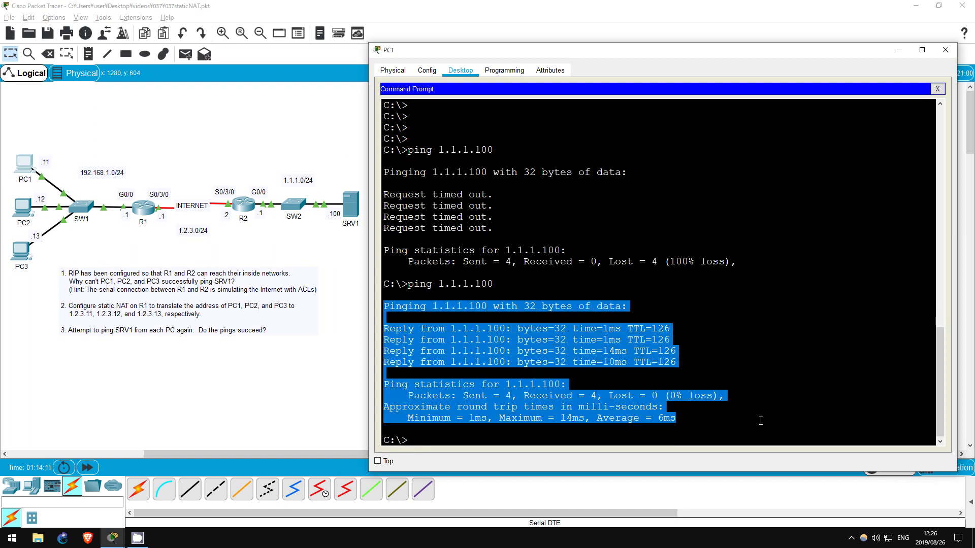
click(419, 440)
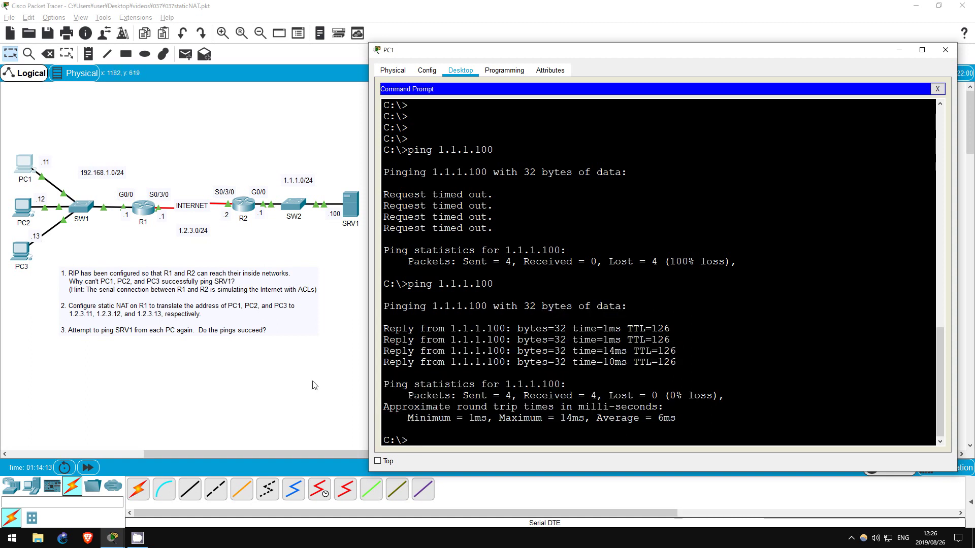
Step: Run 'ping 1.1.1.100' from PC2's command prompt and check the 4 successful replies
click(112, 242)
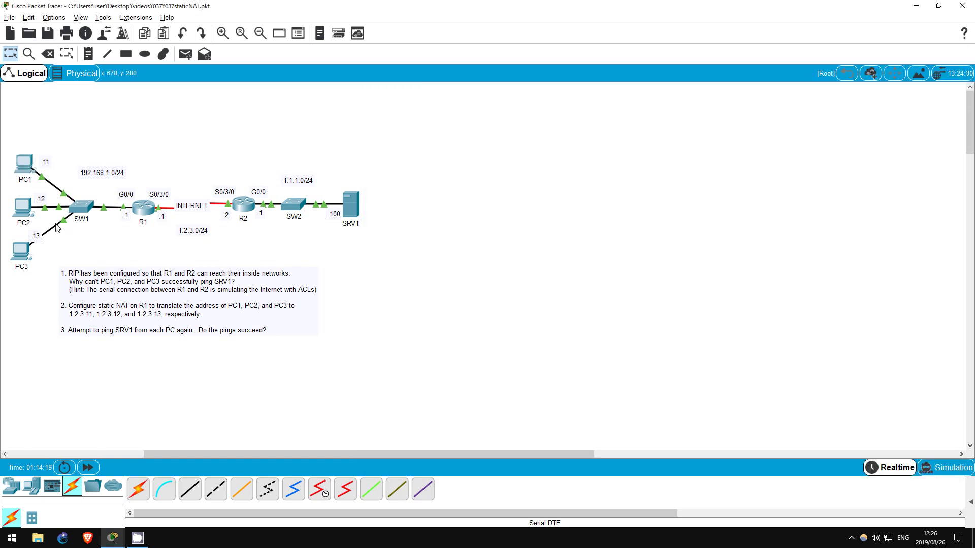
click(29, 206)
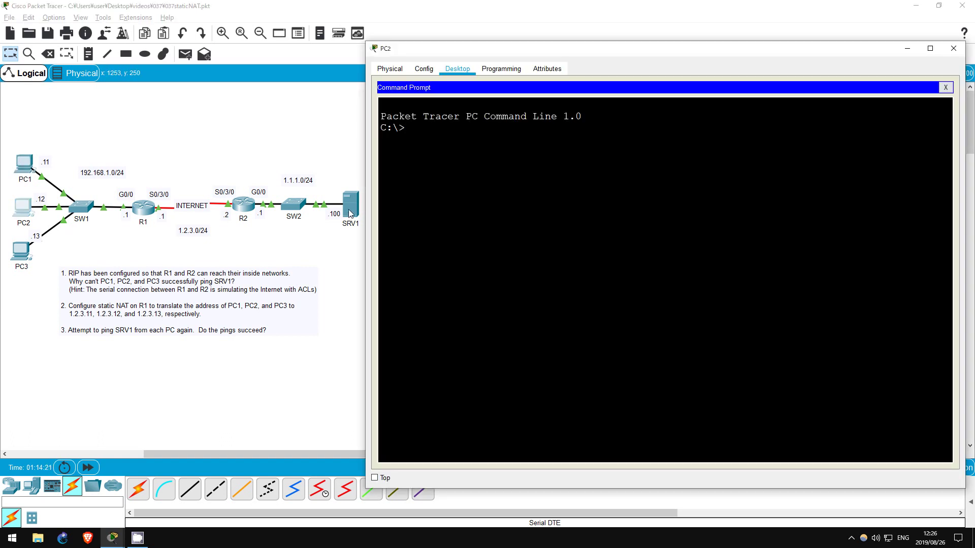
text(ping )
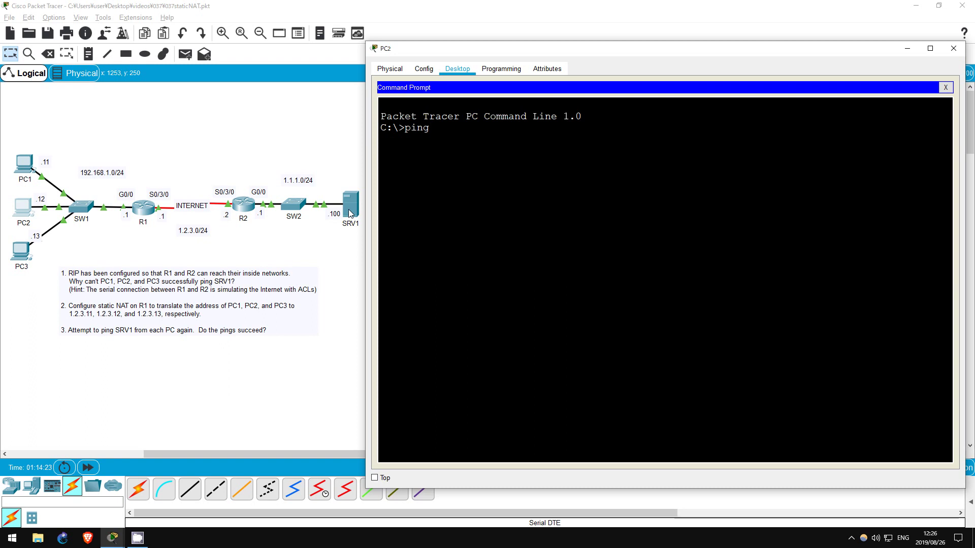
text(1.1.1.100)
key(Return)
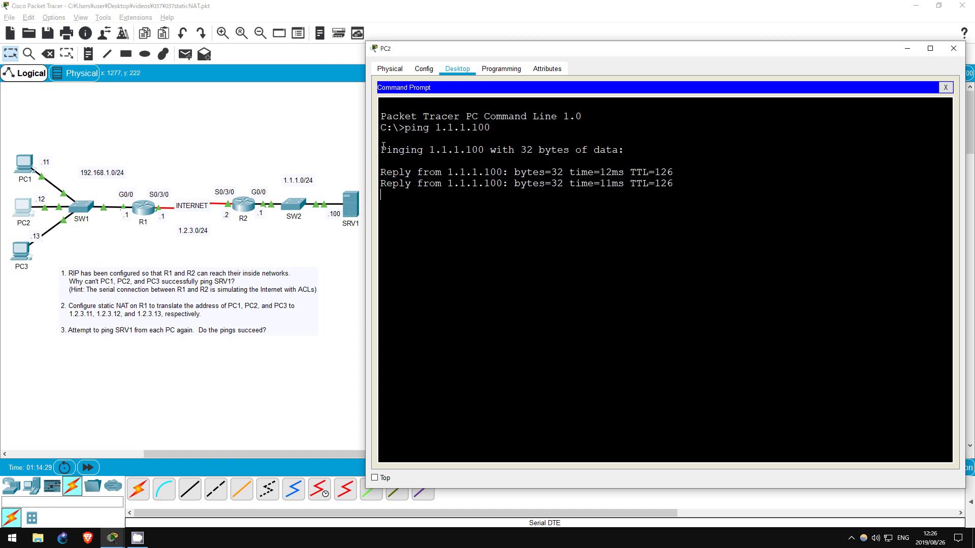
drag(381, 148, 406, 286)
Step: Run 'ping 1.1.1.100' from PC3, confirming 4 of 4 replies with 0% loss
click(182, 384)
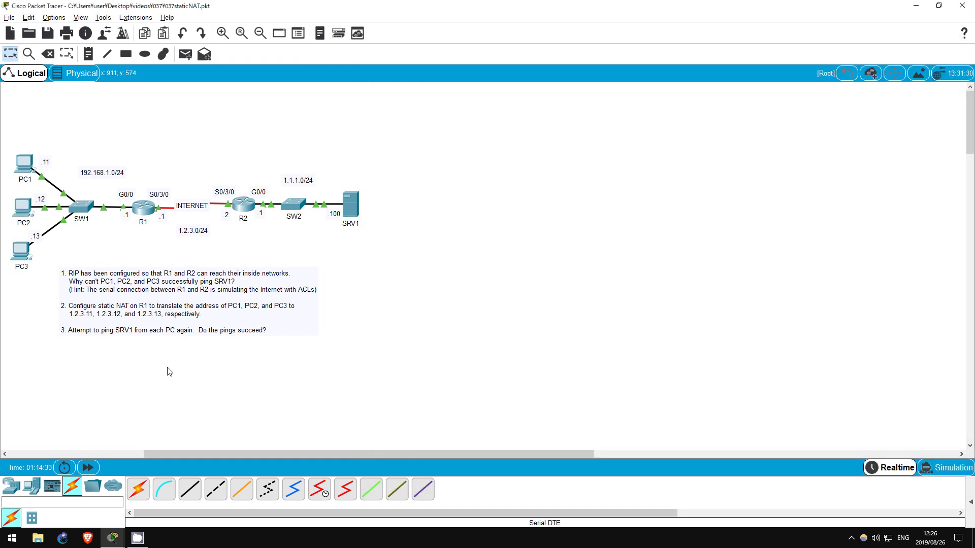
click(18, 254)
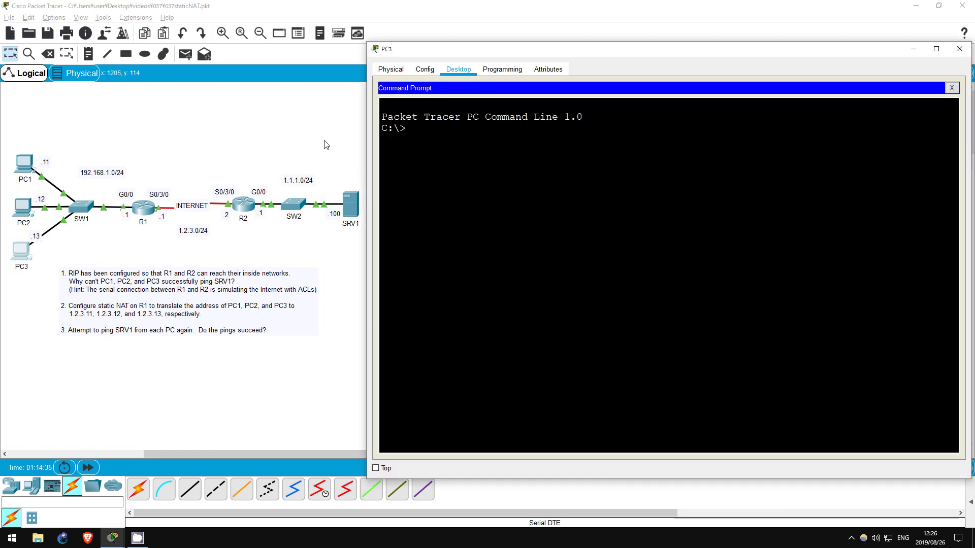
text(ping 1.1.1.100)
key(Return)
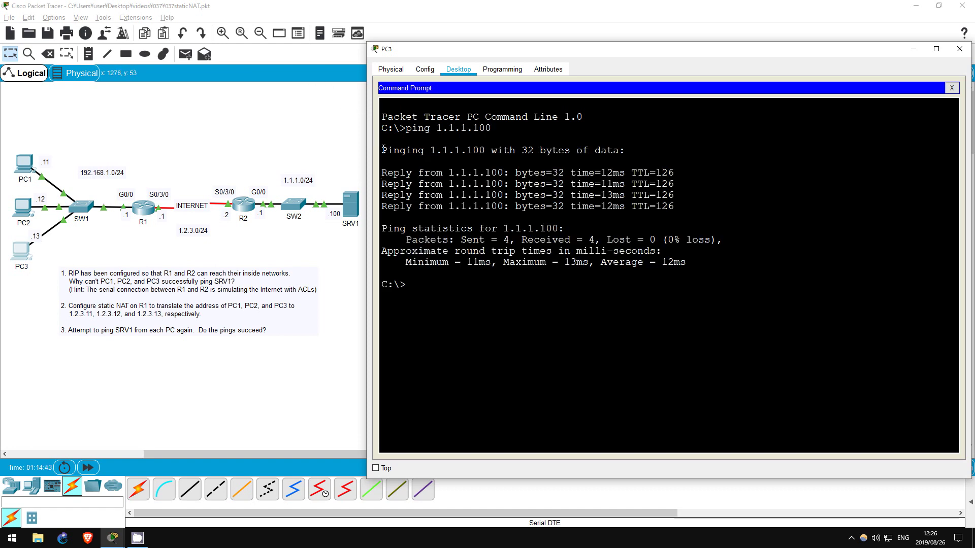
drag(384, 153, 688, 263)
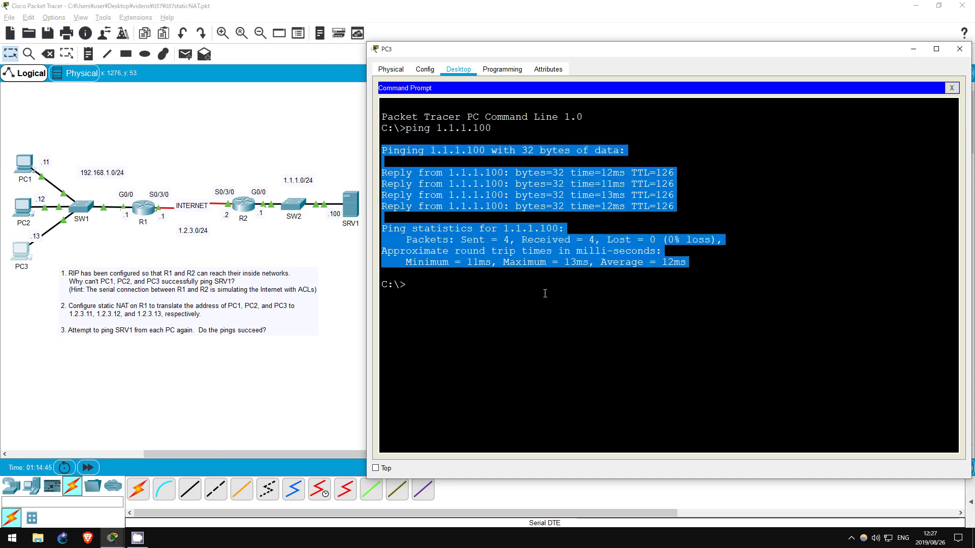
click(318, 361)
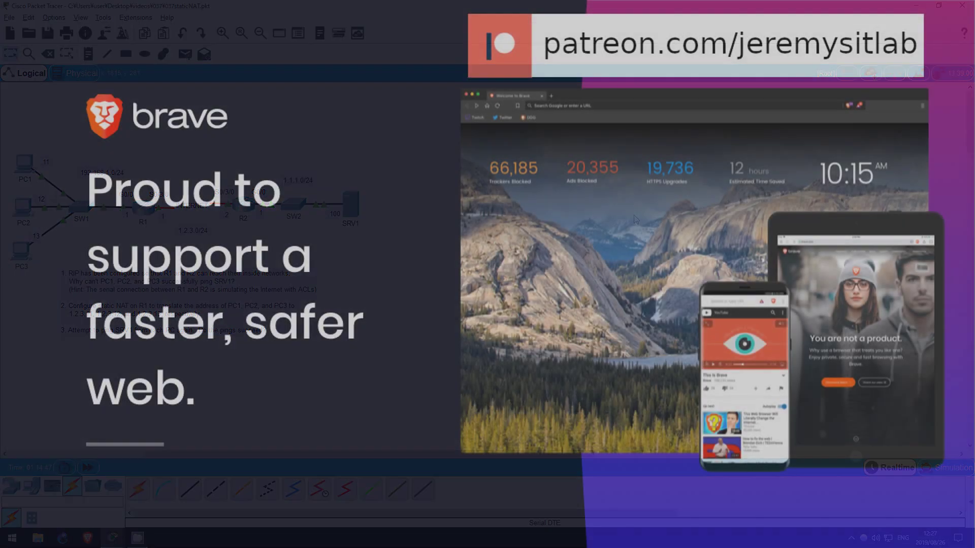